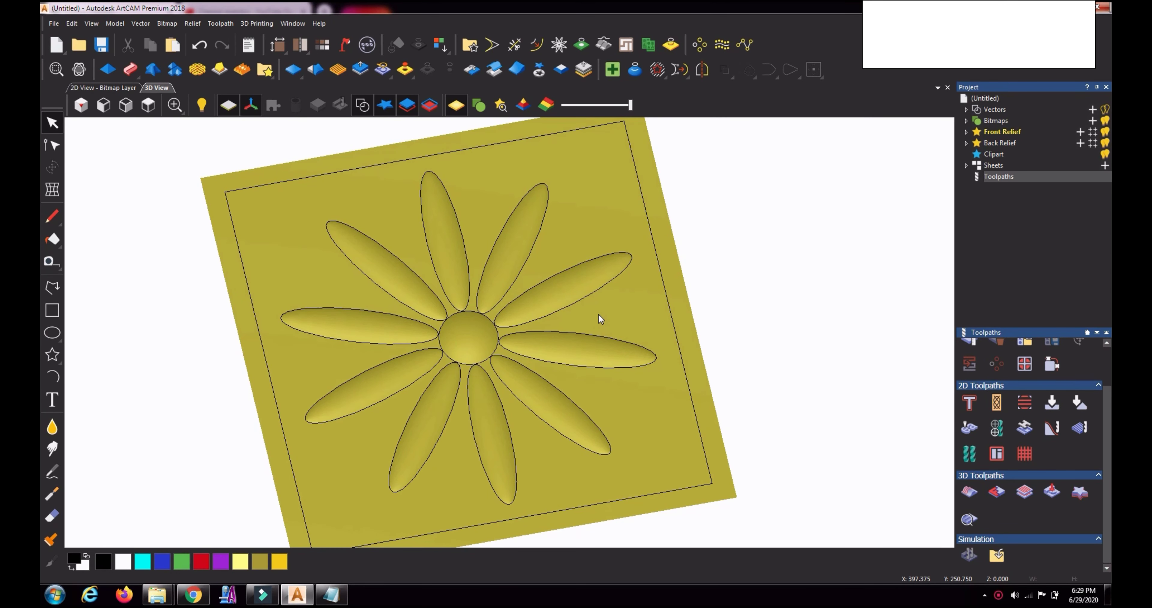
Step: Start a Machine Relief toolpath and limit the area to machine to the selected square border vector around the flower
scroll(599, 316, up, 2)
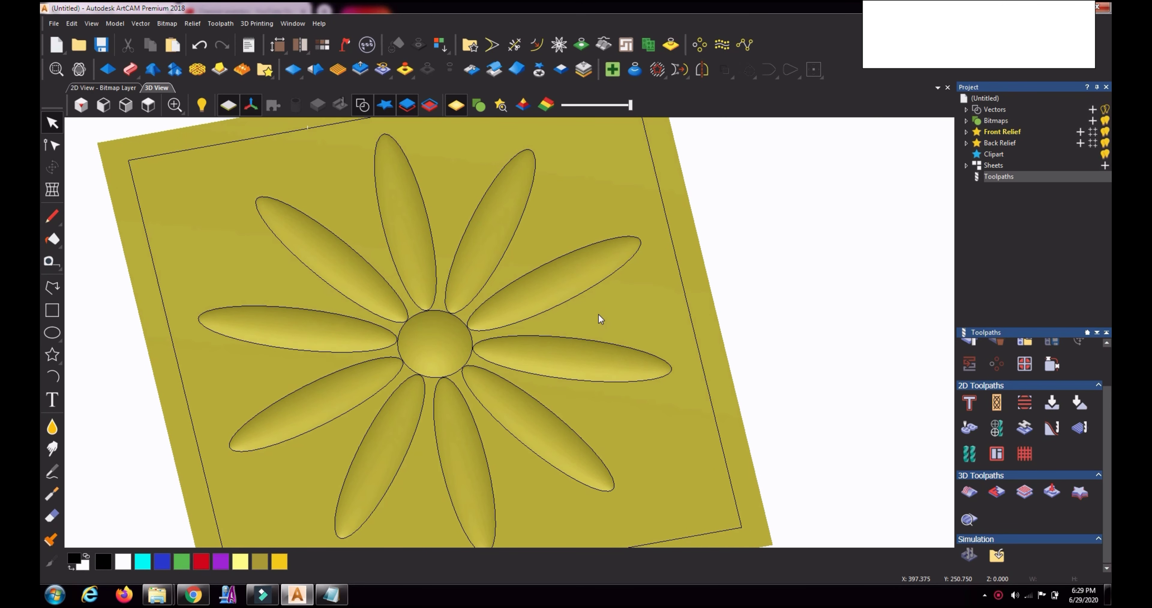
scroll(599, 315, down, 2)
mouse_move(463, 245)
mouse_down()
mouse_move(525, 185)
mouse_move(468, 231)
mouse_up()
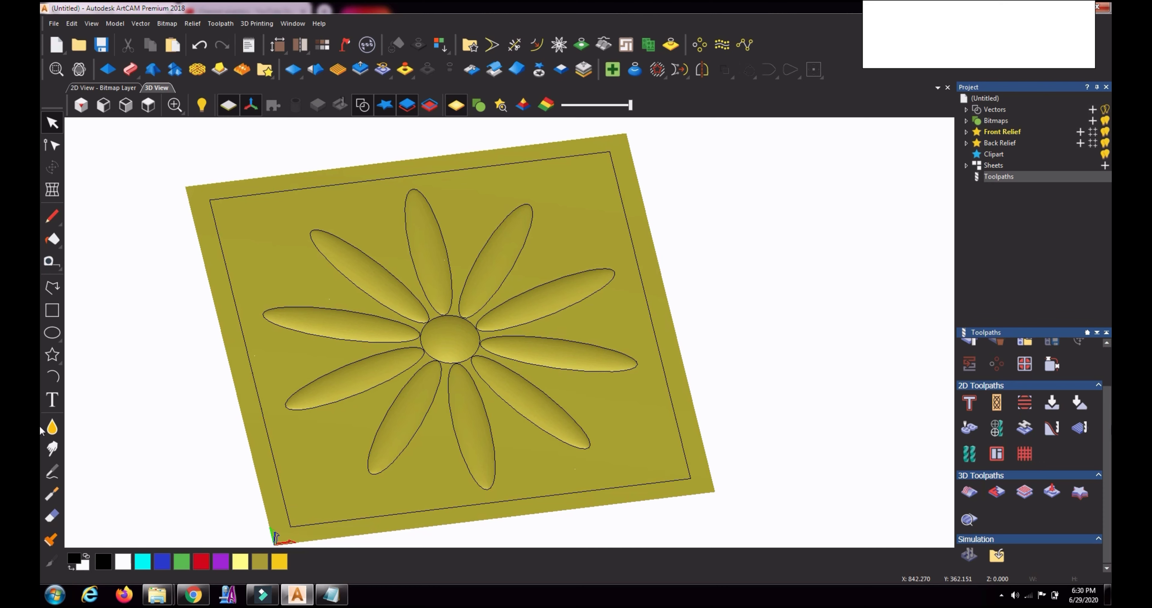
click(968, 493)
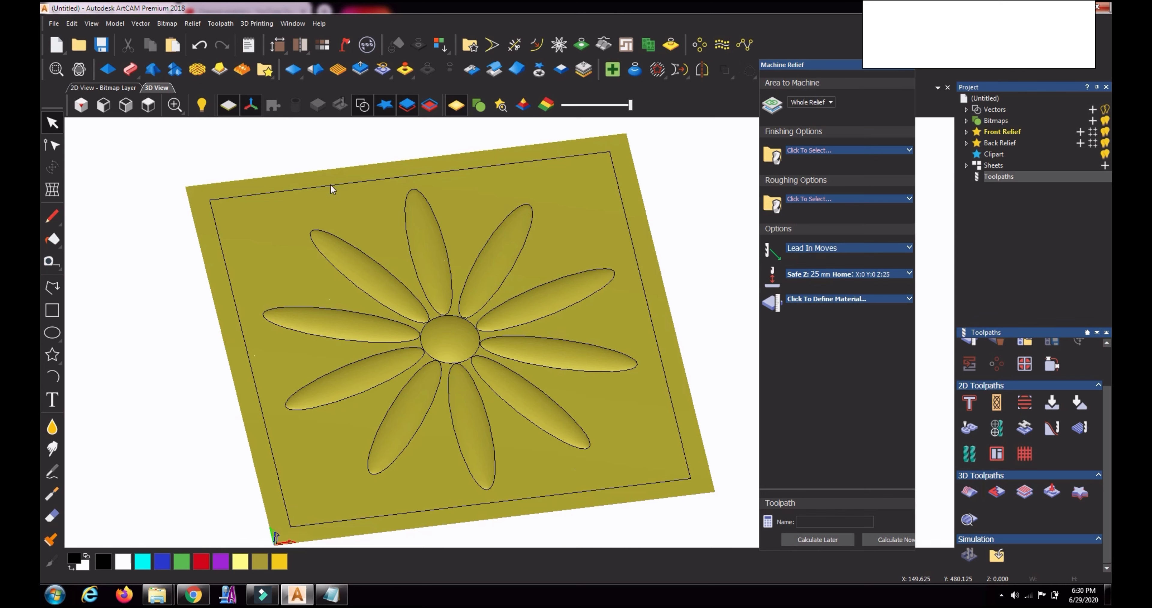
click(442, 171)
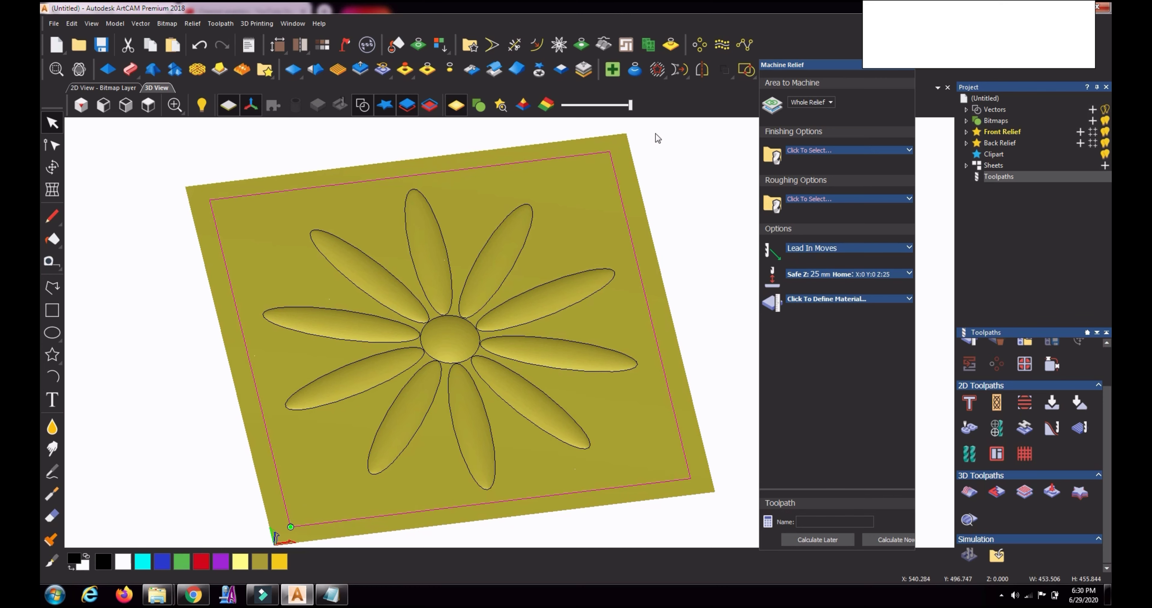
click(831, 103)
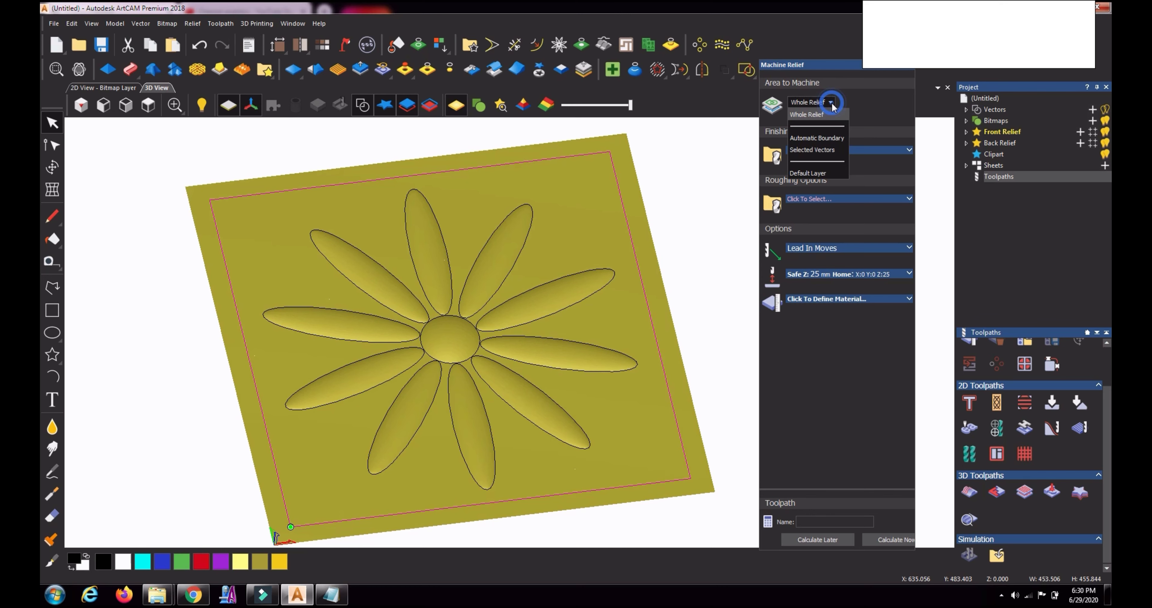
click(820, 151)
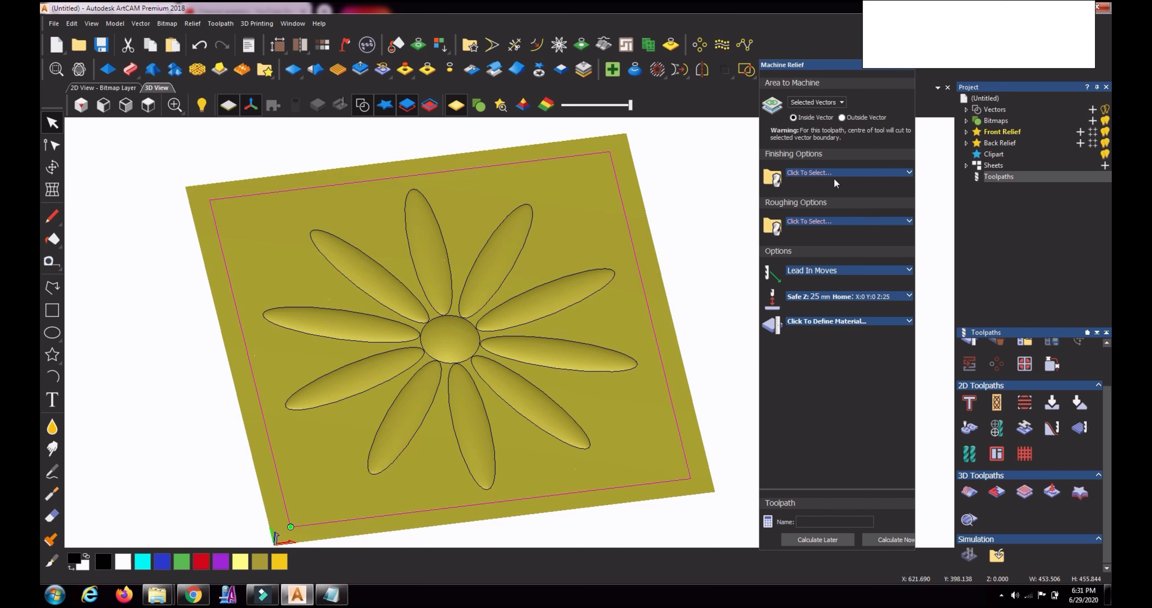
Step: Choose the Ball Nose 6 mm from the aluminum 3D finishing tools as the finishing tool
click(851, 172)
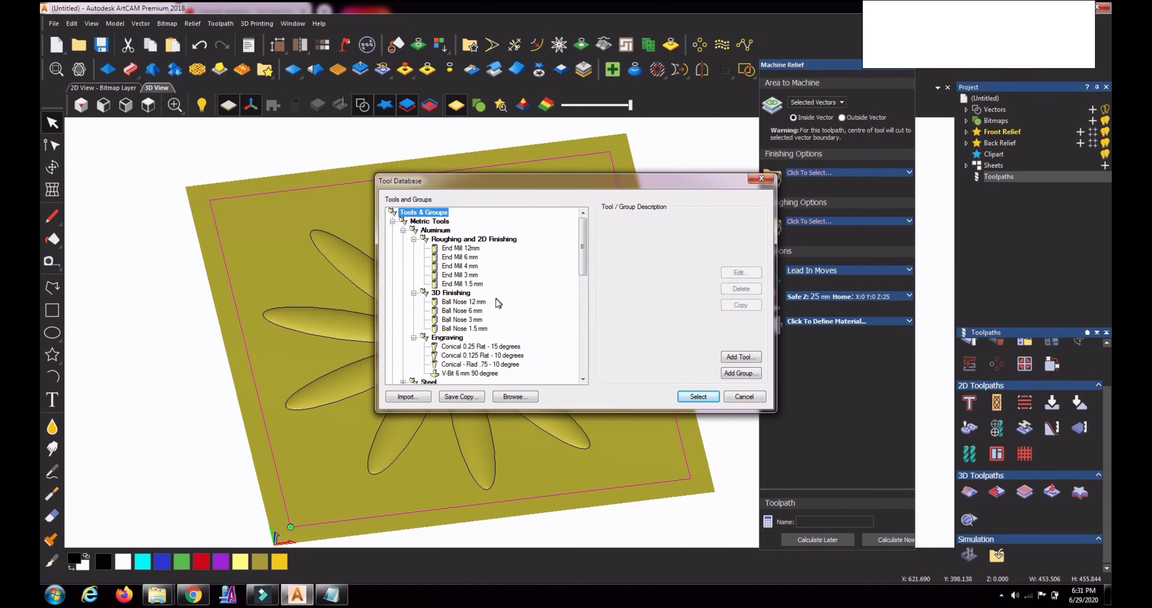
click(465, 311)
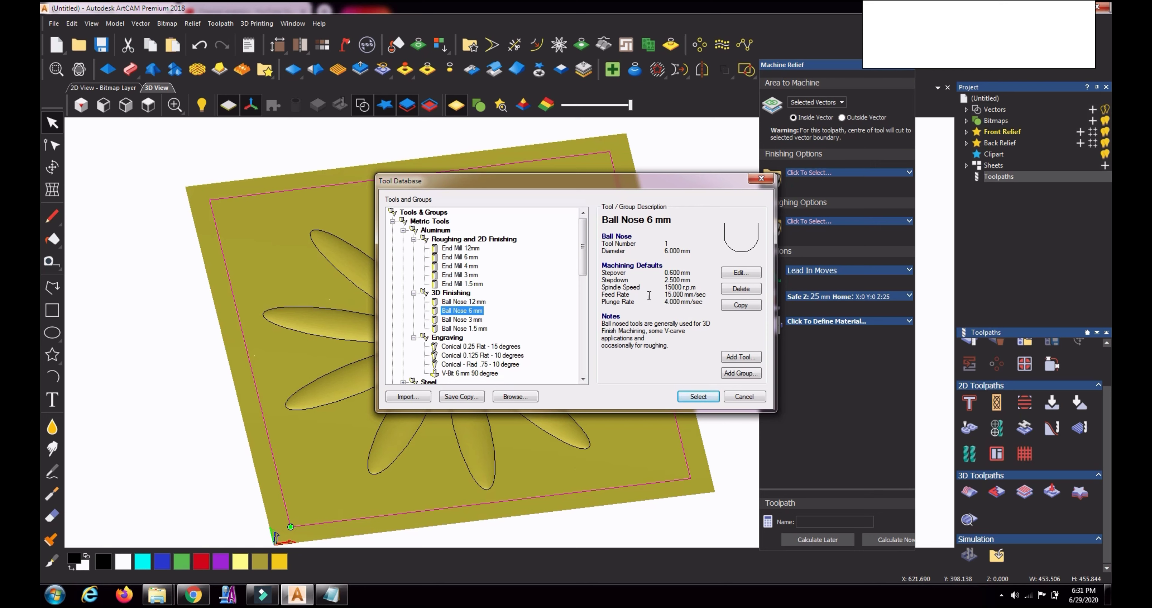
click(698, 397)
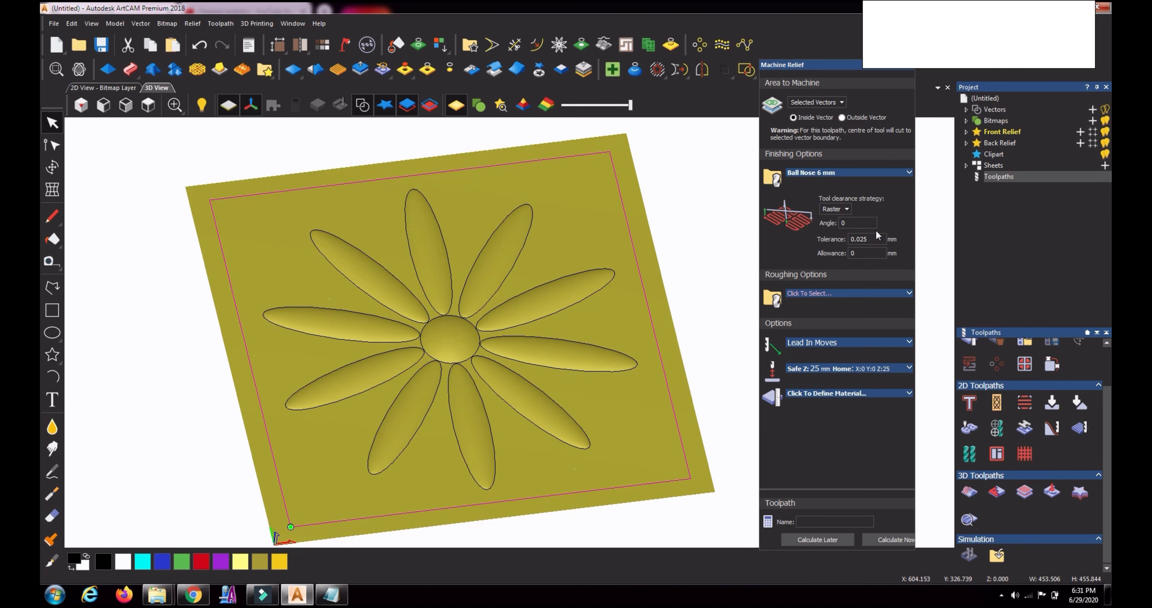
Step: Define the machining material with a thickness of 15 mm
scroll(876, 229, down, 2)
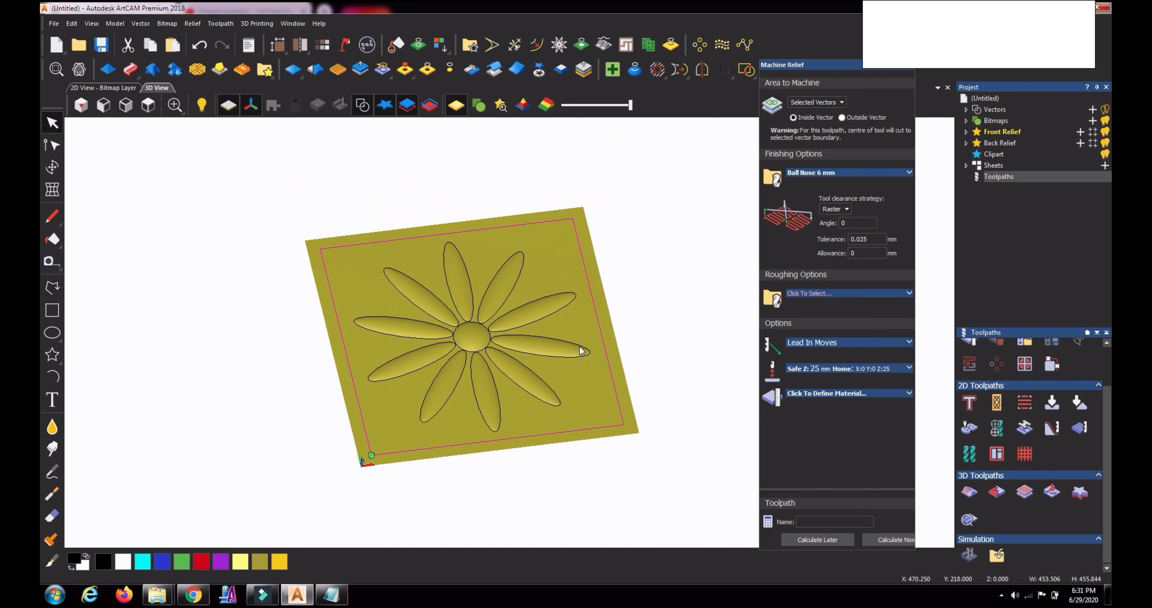
scroll(528, 358, up, 2)
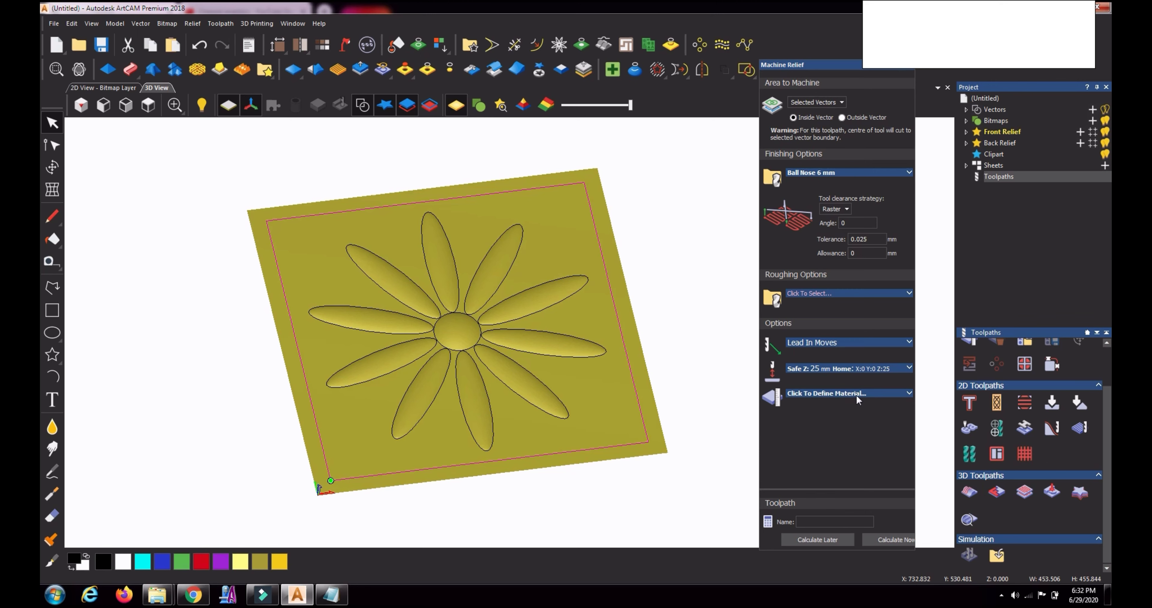
click(875, 392)
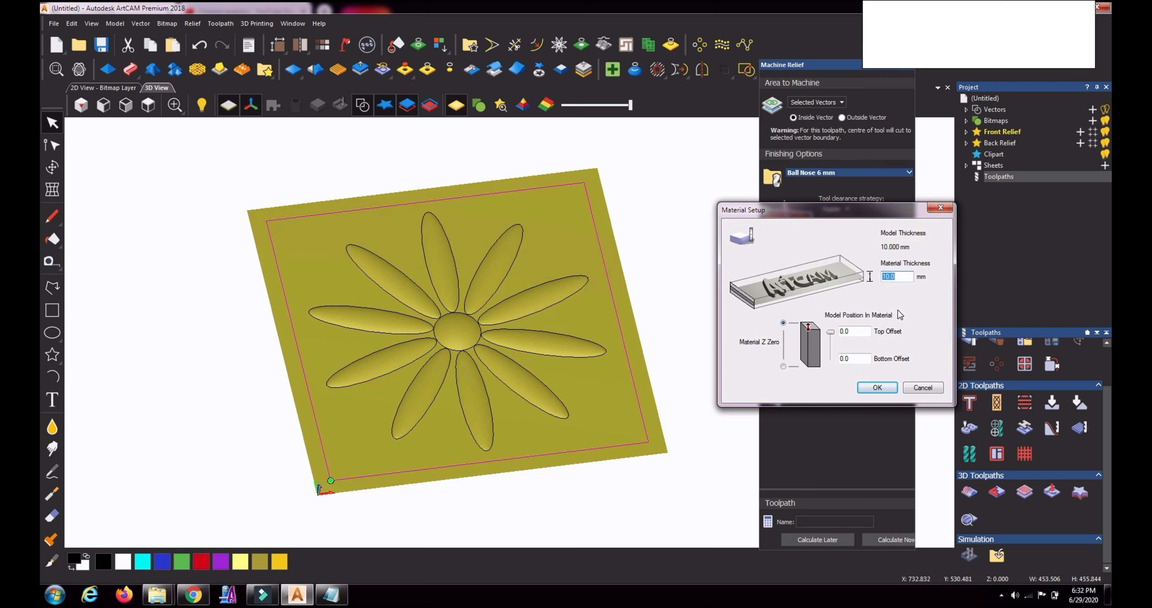
text(20)
drag(900, 276, 860, 282)
text(15)
click(845, 359)
click(876, 387)
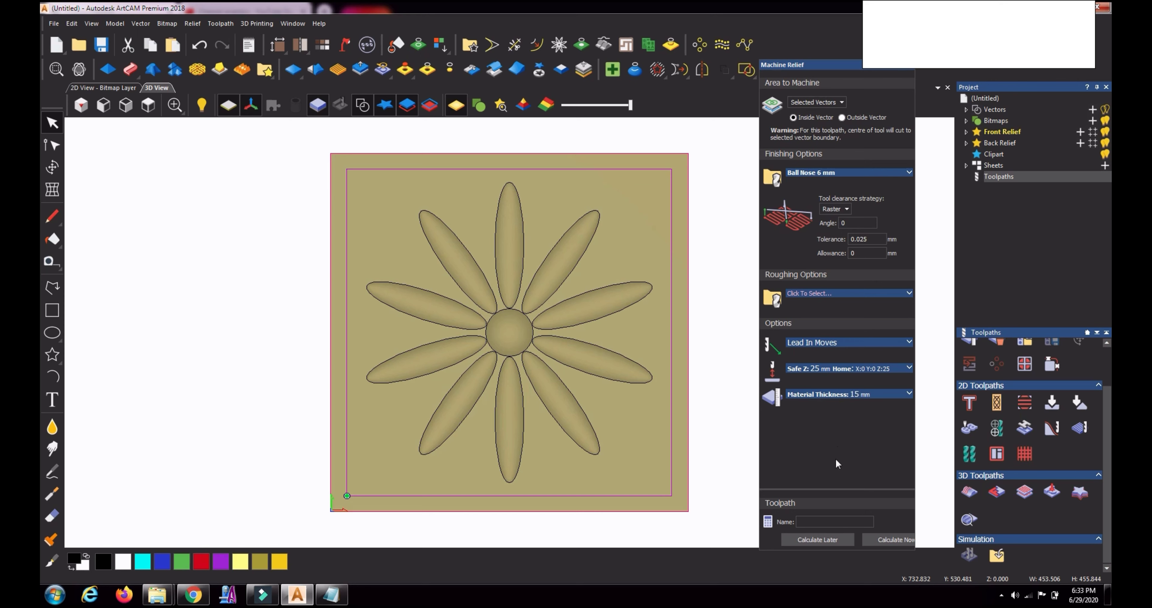
Step: Name the toolpath flower3d and calculate it immediately
click(823, 518)
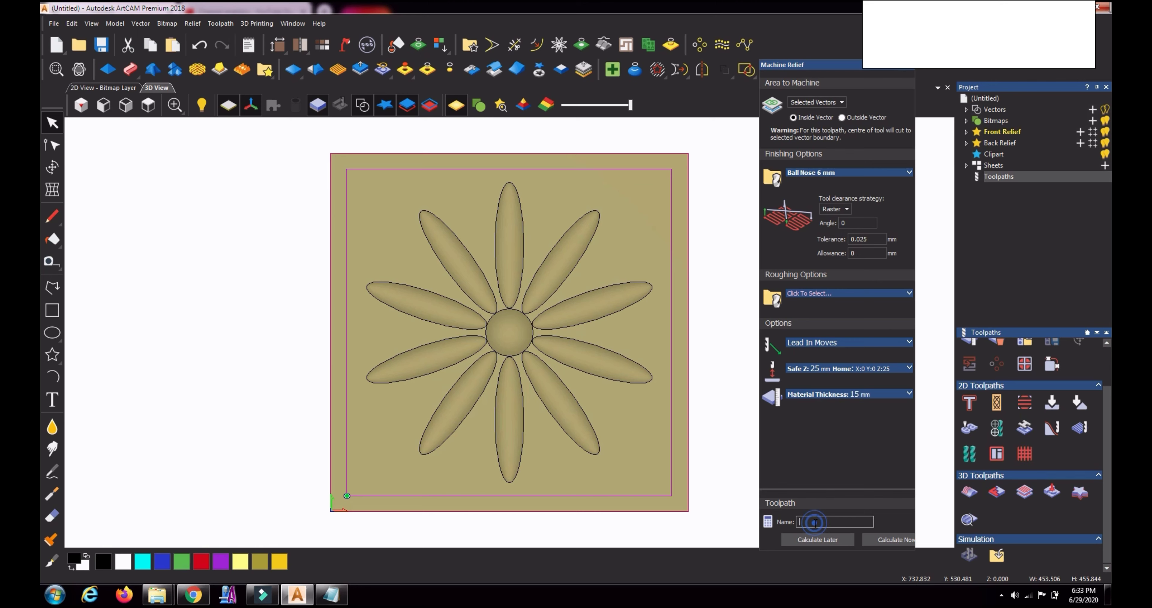
text(flower3d)
click(877, 539)
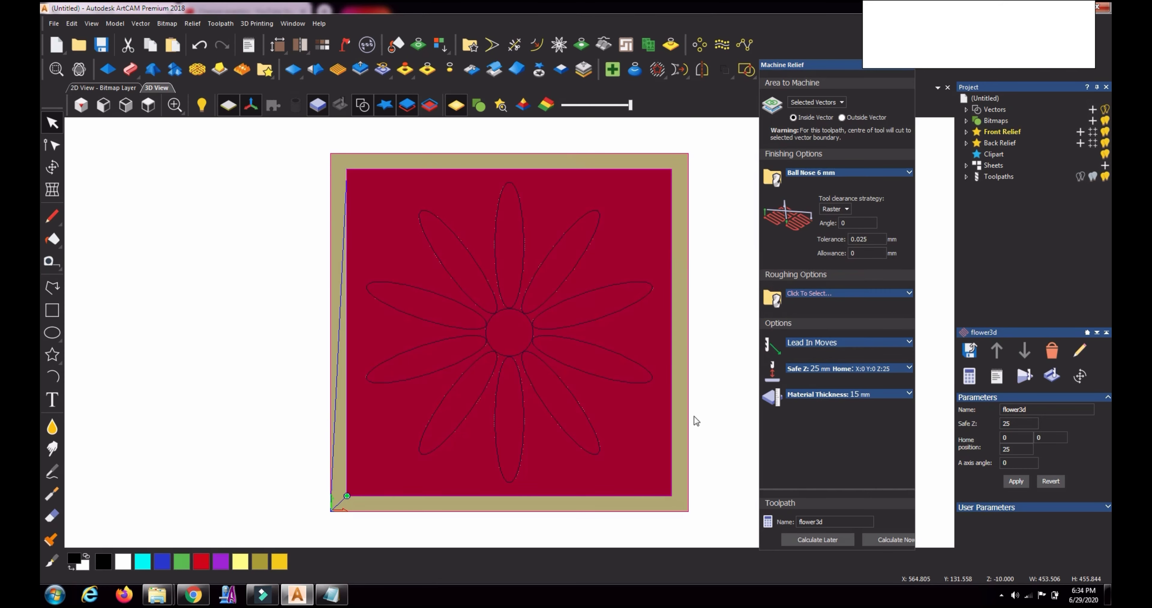
Step: Simulate the flower3d toolpath over the whole model at fast resolution and inspect the simulated carving from several angles
mouse_move(475, 459)
mouse_down()
mouse_move(461, 299)
mouse_move(509, 371)
mouse_up()
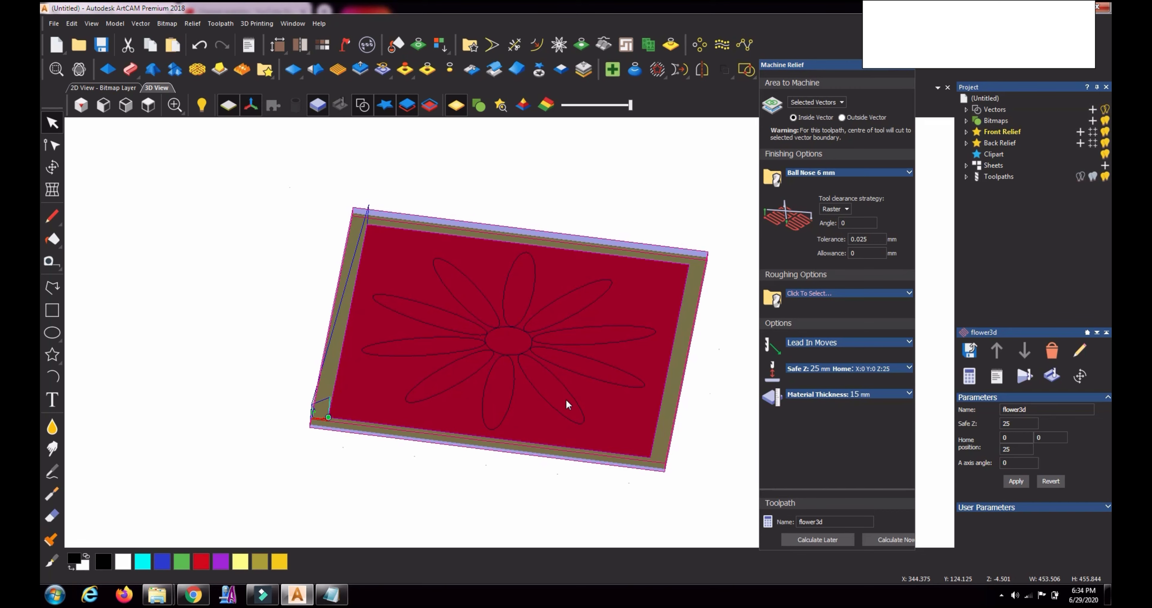
scroll(565, 401, up, 3)
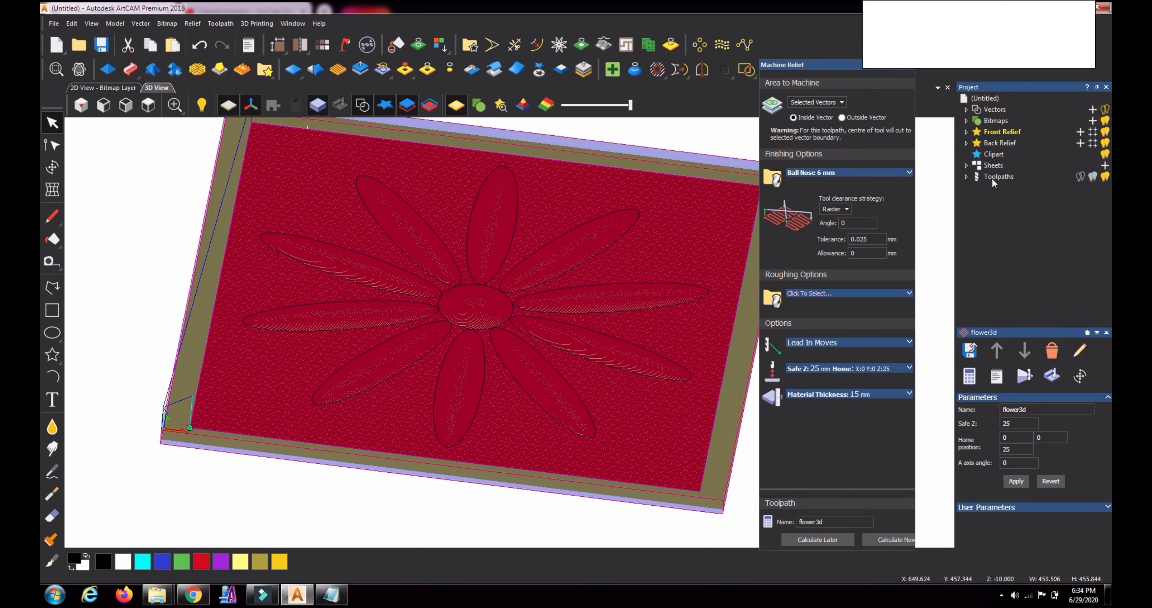
click(967, 176)
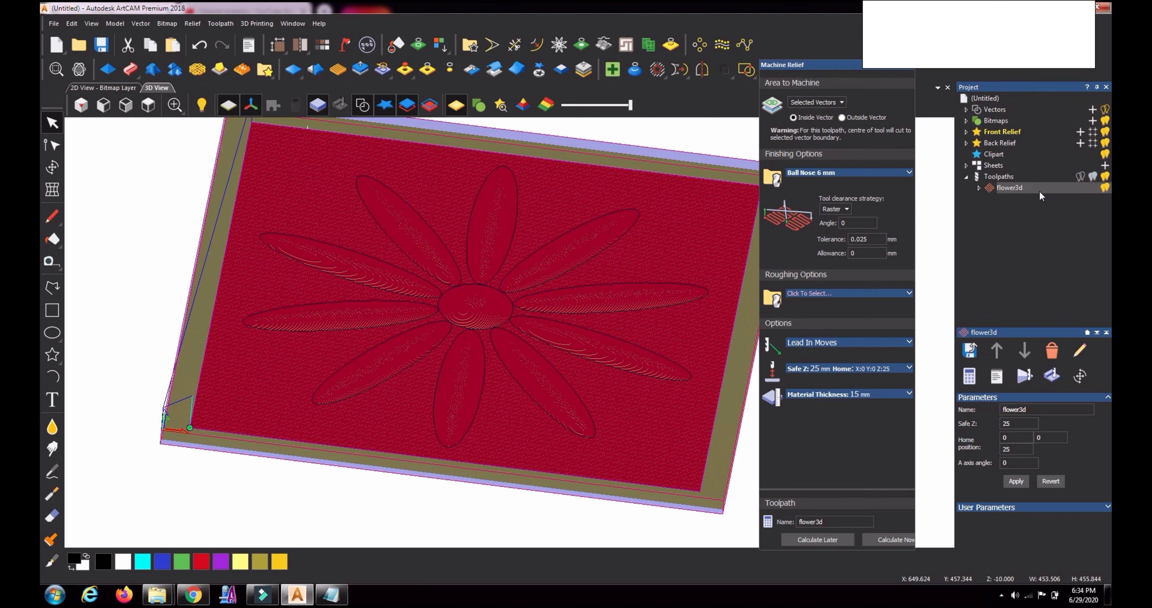
click(1051, 376)
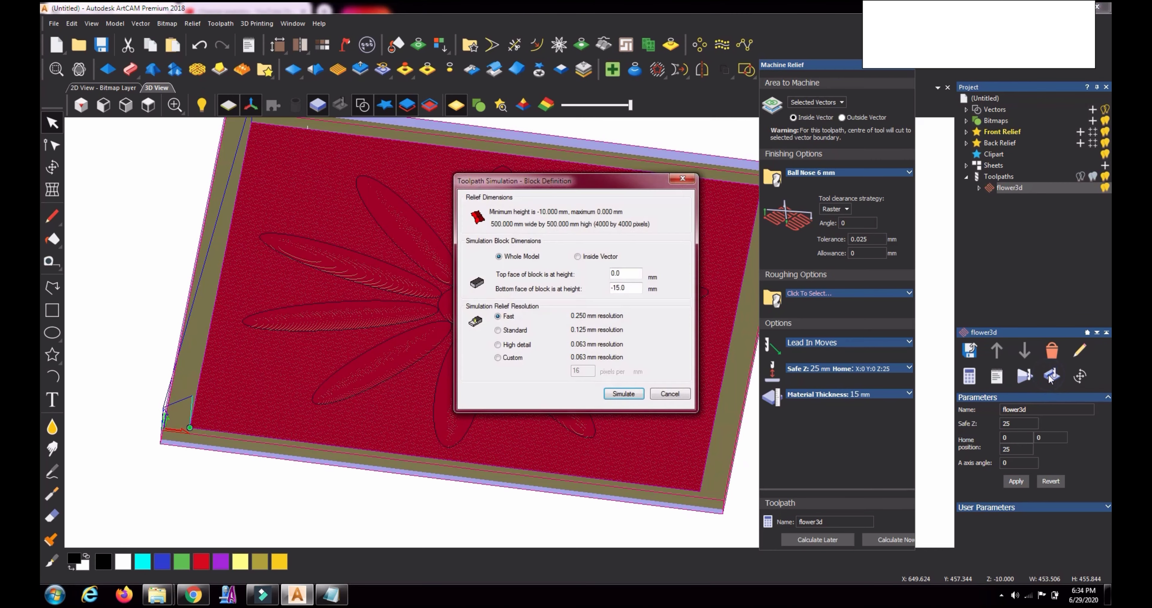
click(613, 392)
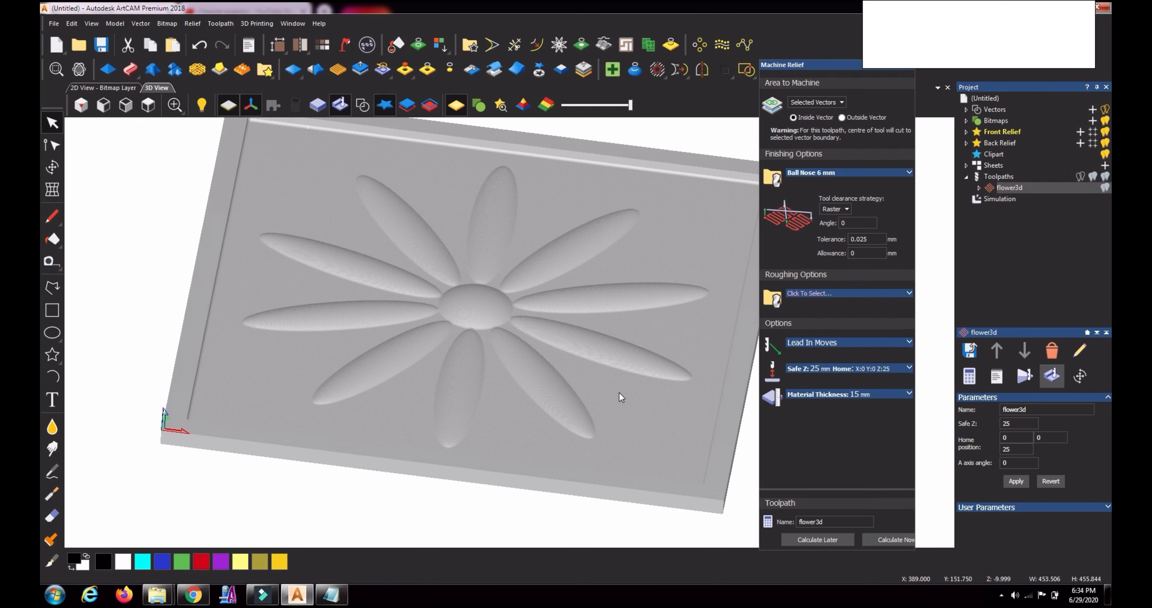
drag(620, 391, 574, 390)
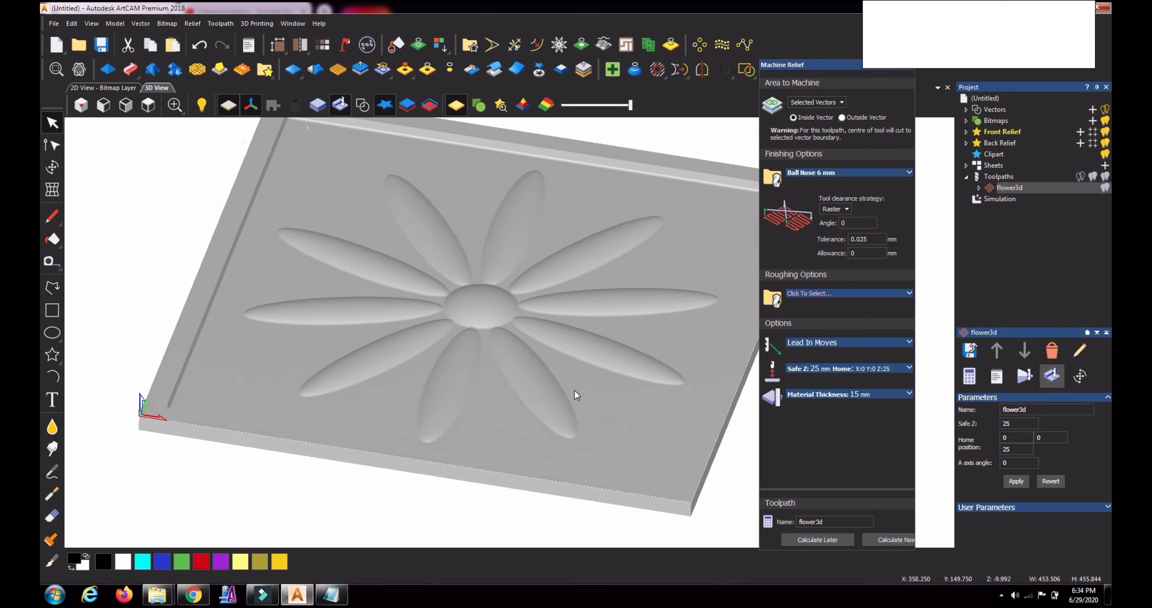
scroll(569, 377, up, 2)
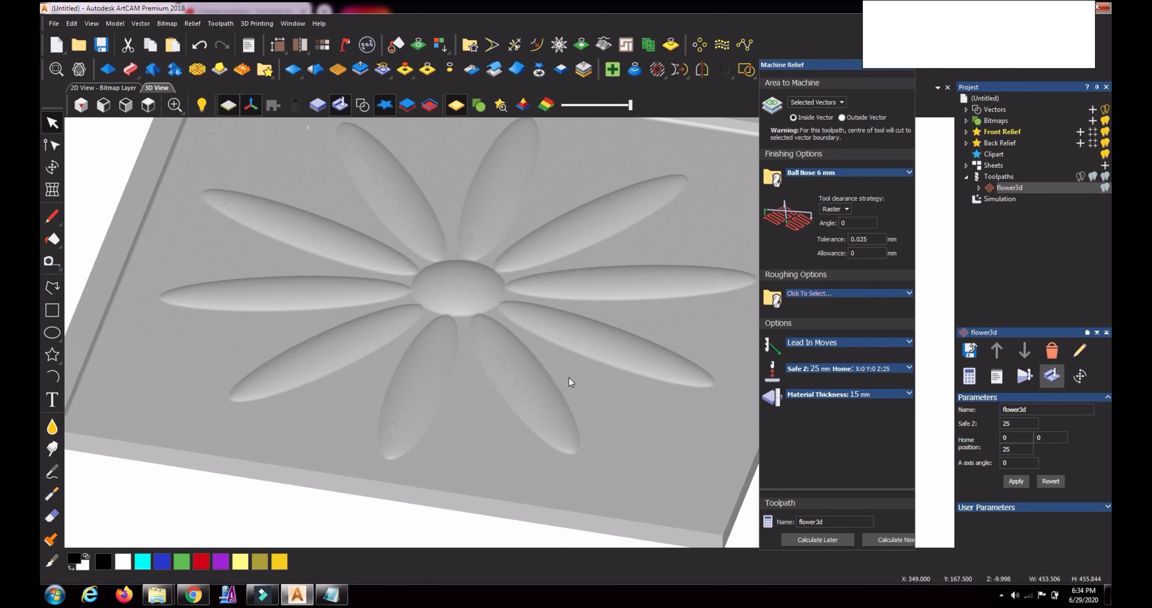
scroll(570, 377, down, 2)
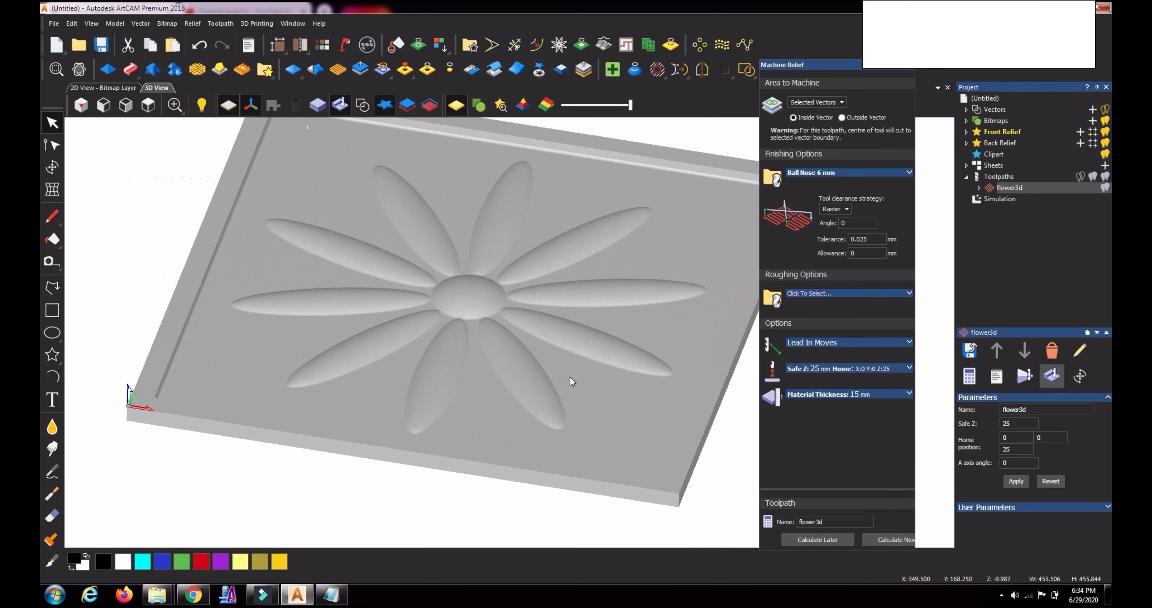
drag(569, 376, 668, 375)
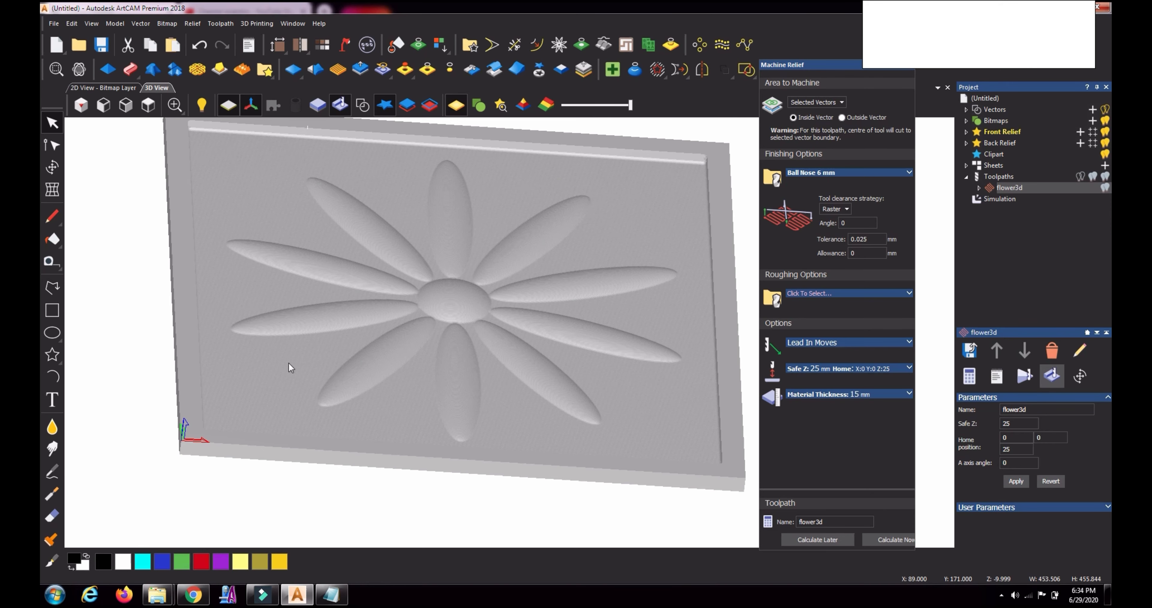
drag(638, 275, 555, 278)
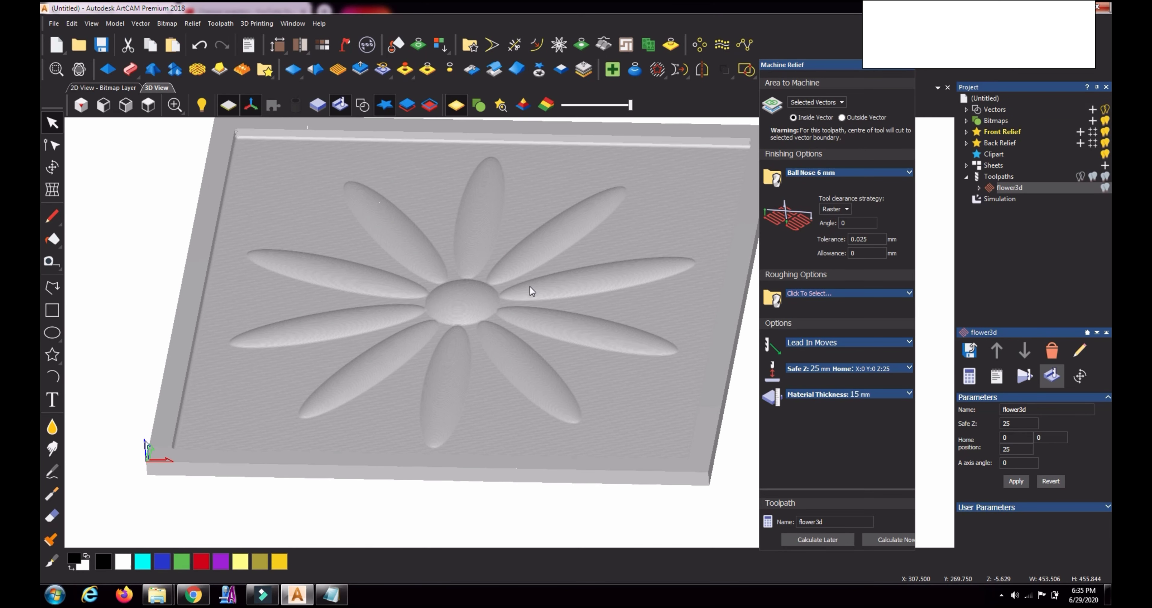
scroll(529, 291, down, 2)
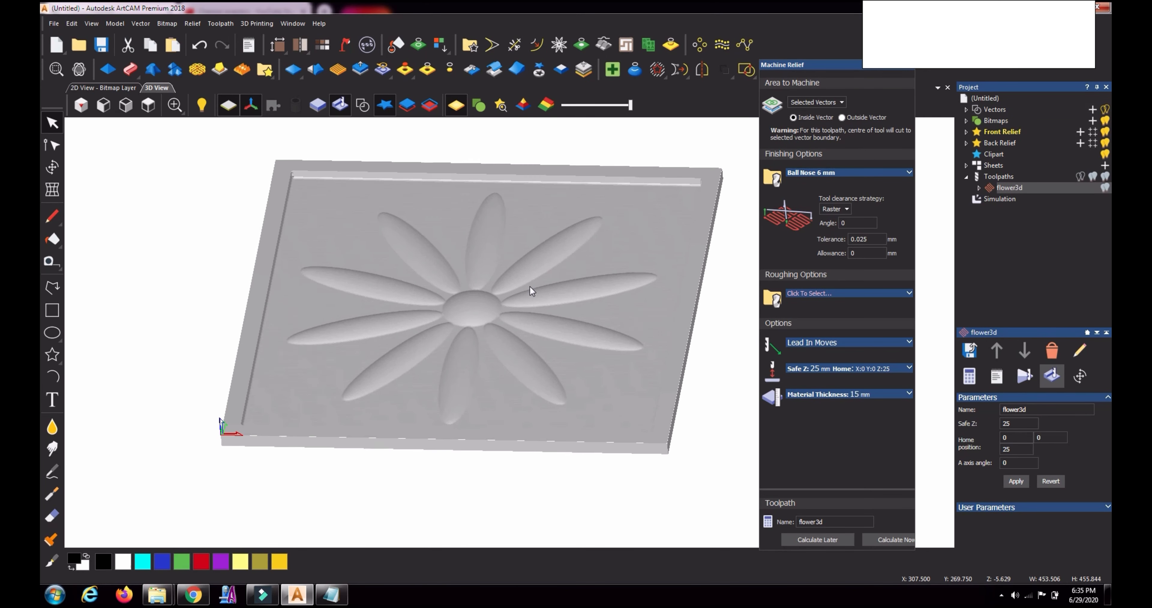
Step: Save the flower3d toolpath to the desktop as flower3d in the G-Code Arcs (mm) (*.tap) format
click(969, 349)
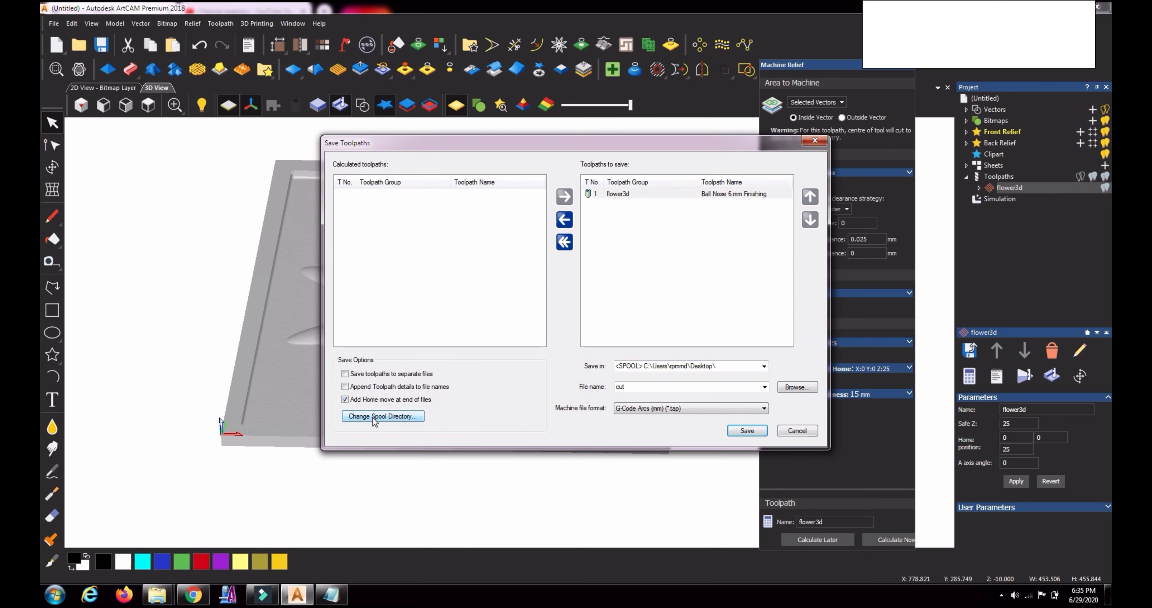
double_click(628, 389)
text(flower)
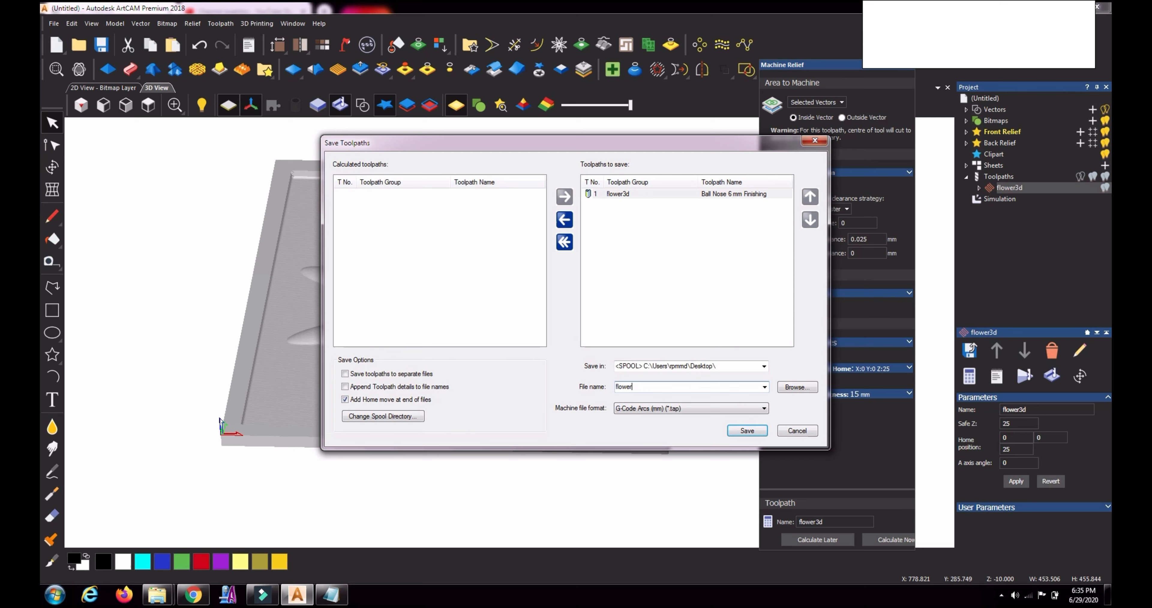
text(3d)
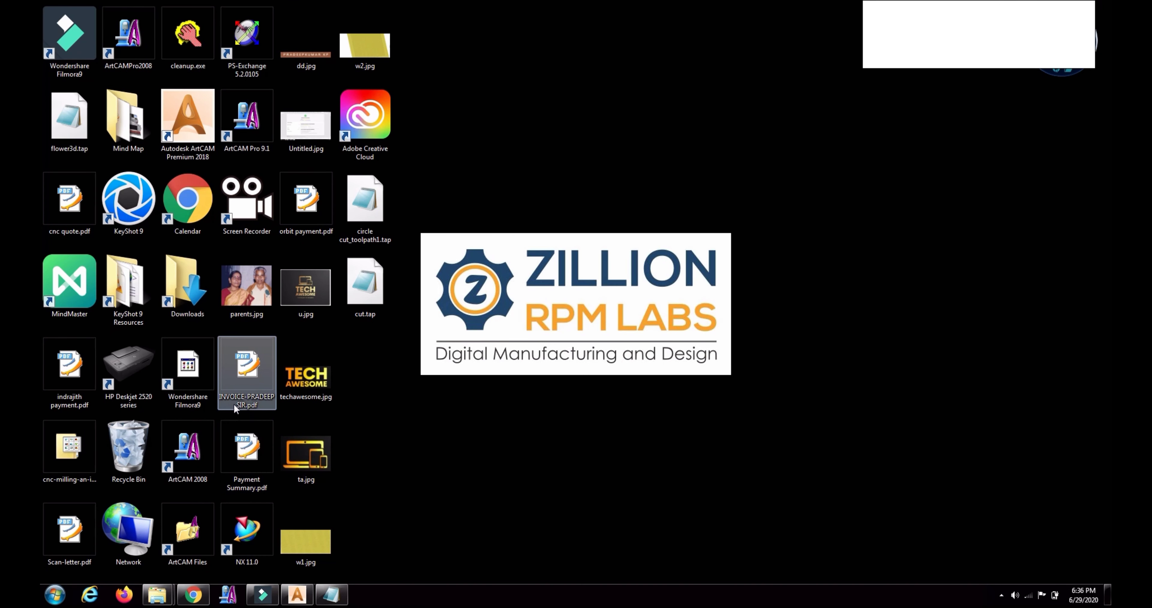
Step: Examine the G-code in the desktop file flower3d.tap with Notepad, close it and return to ArtCAM
right_click(61, 117)
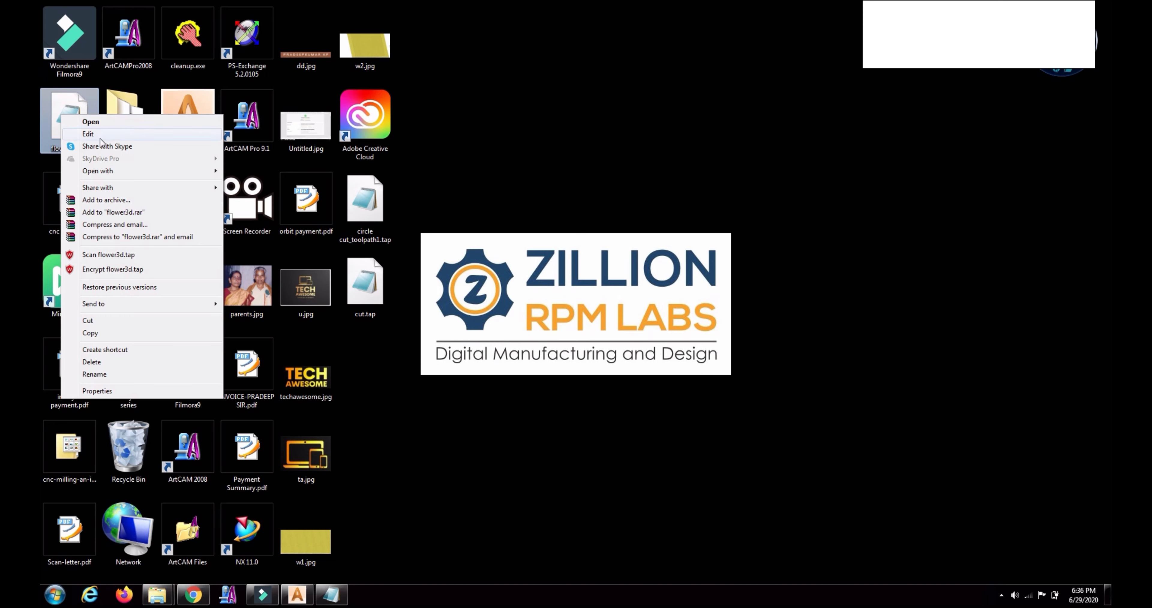
mouse_move(154, 171)
click(244, 183)
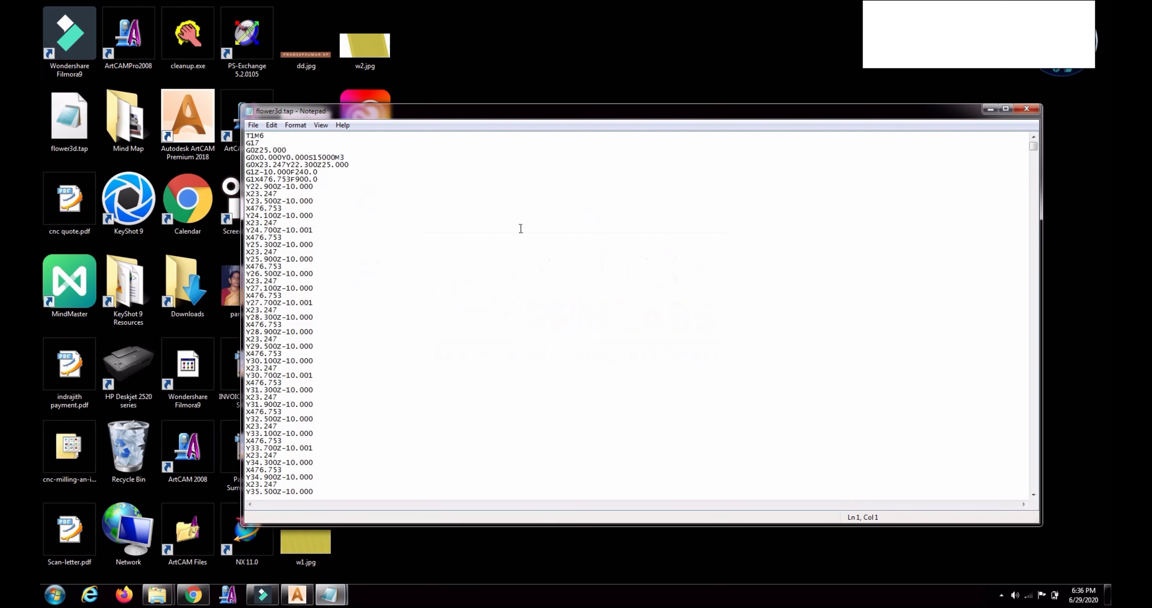
scroll(281, 277, down, 20)
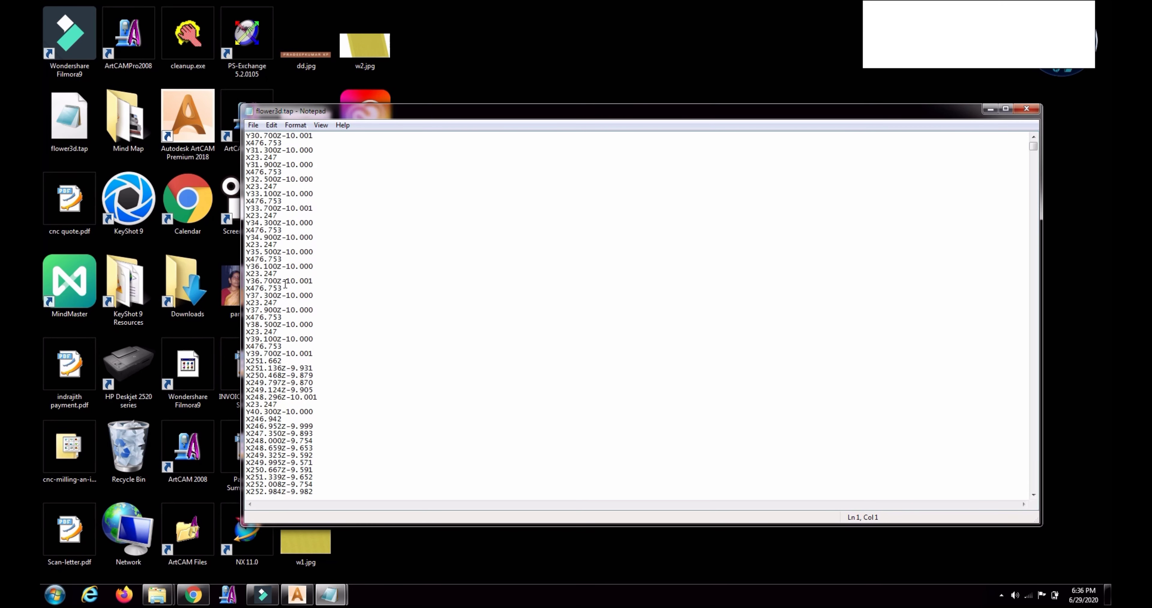
scroll(285, 284, down, 20)
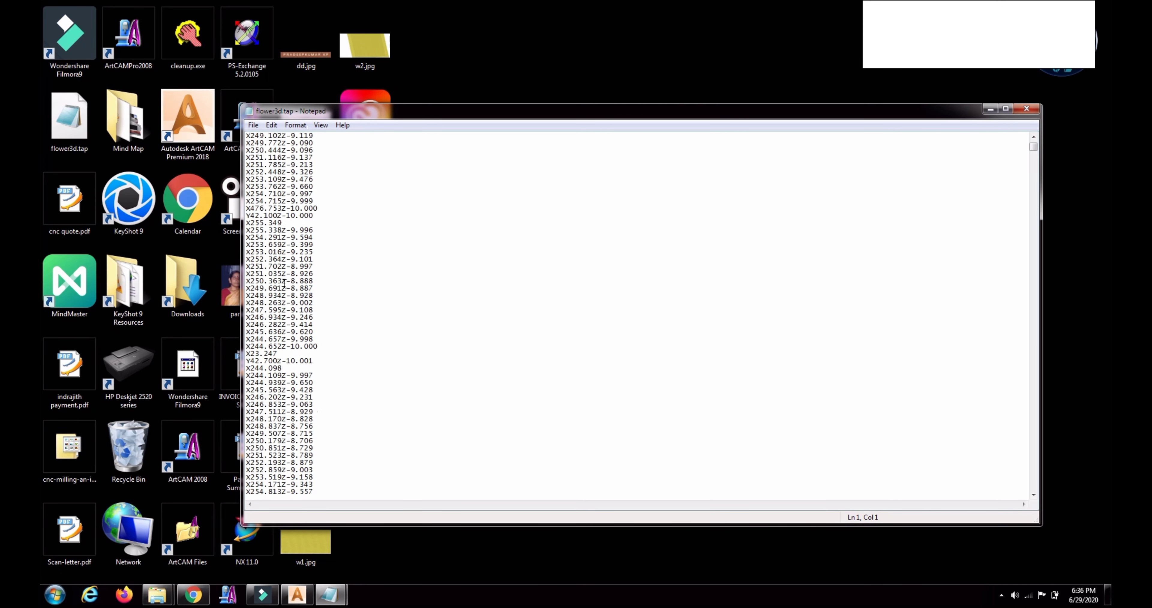
click(1026, 109)
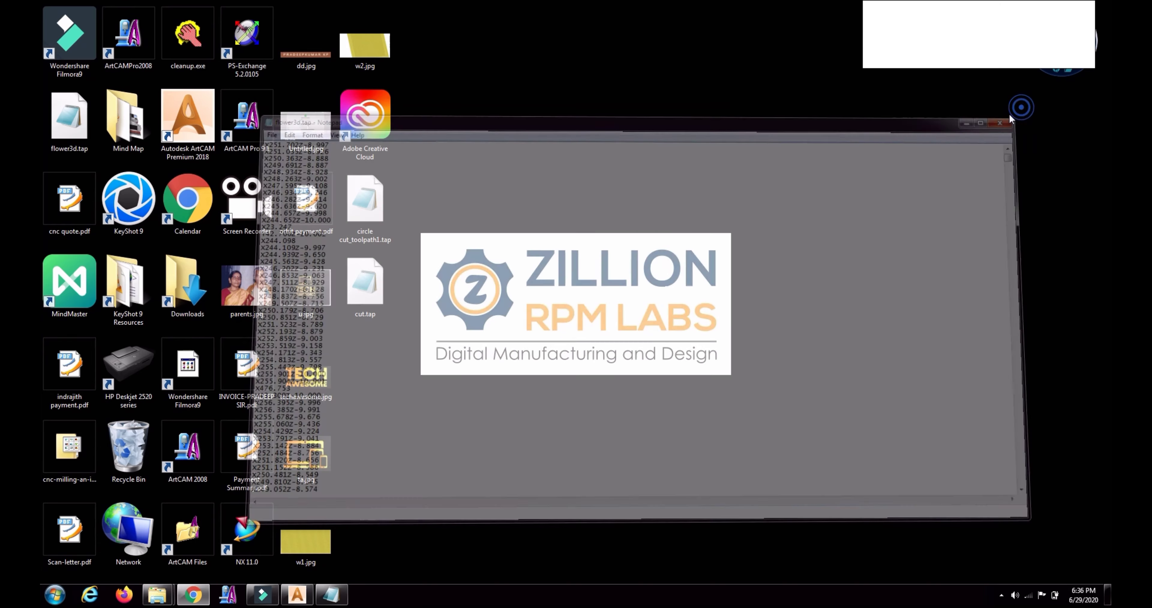
click(297, 594)
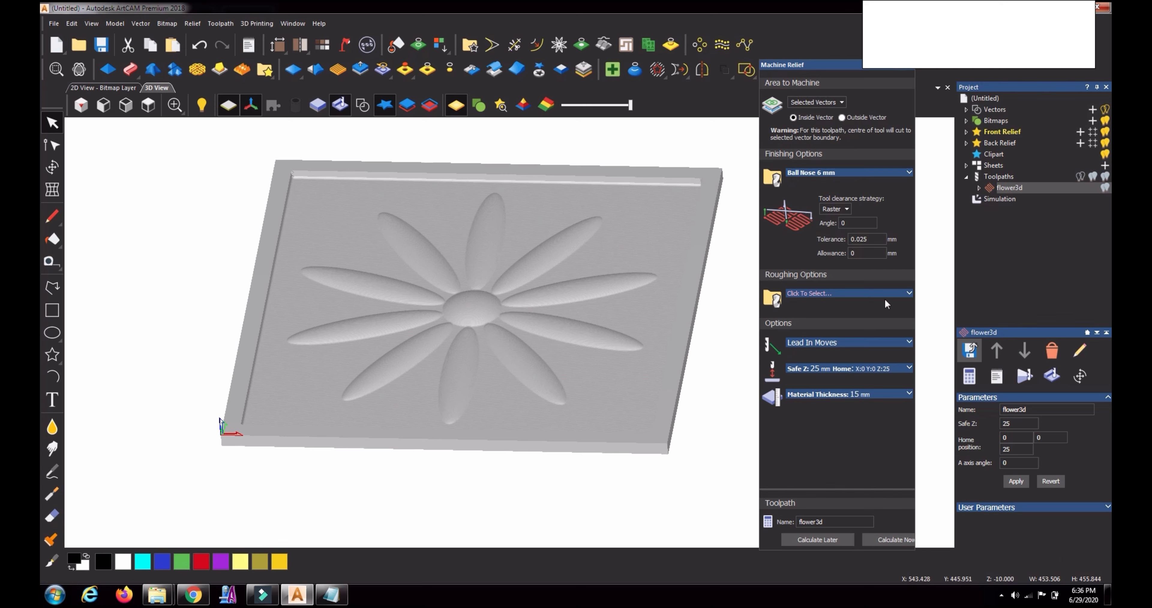
Step: Delete the existing simulation and replace the relief machining finishing tool with the Ball Nose 12 mm from the aluminum 3D finishing tools
click(1000, 200)
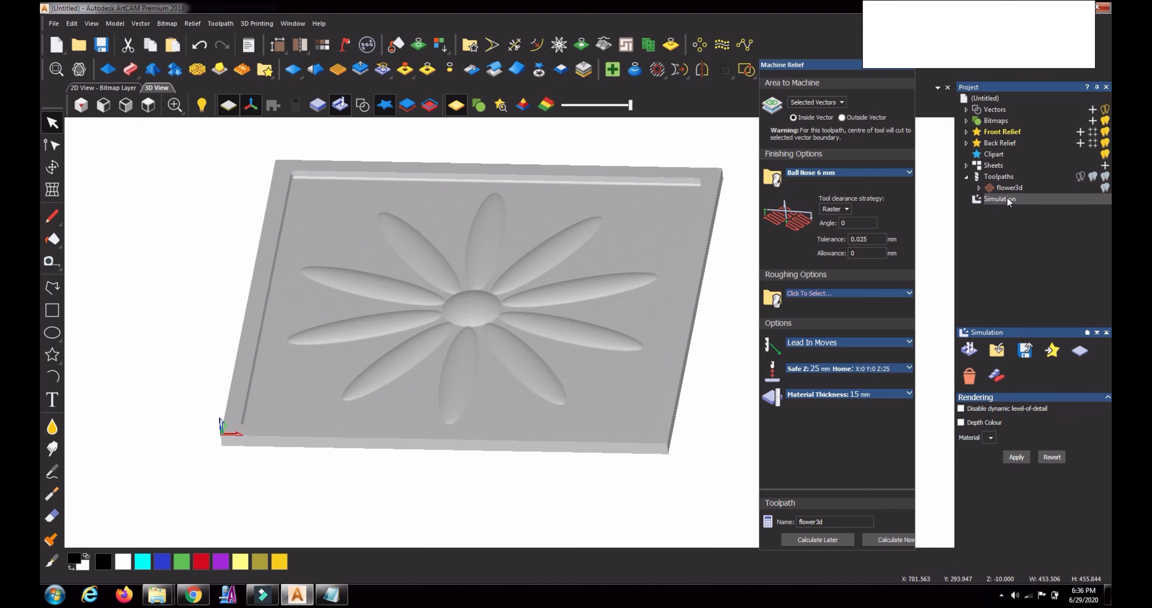
click(969, 376)
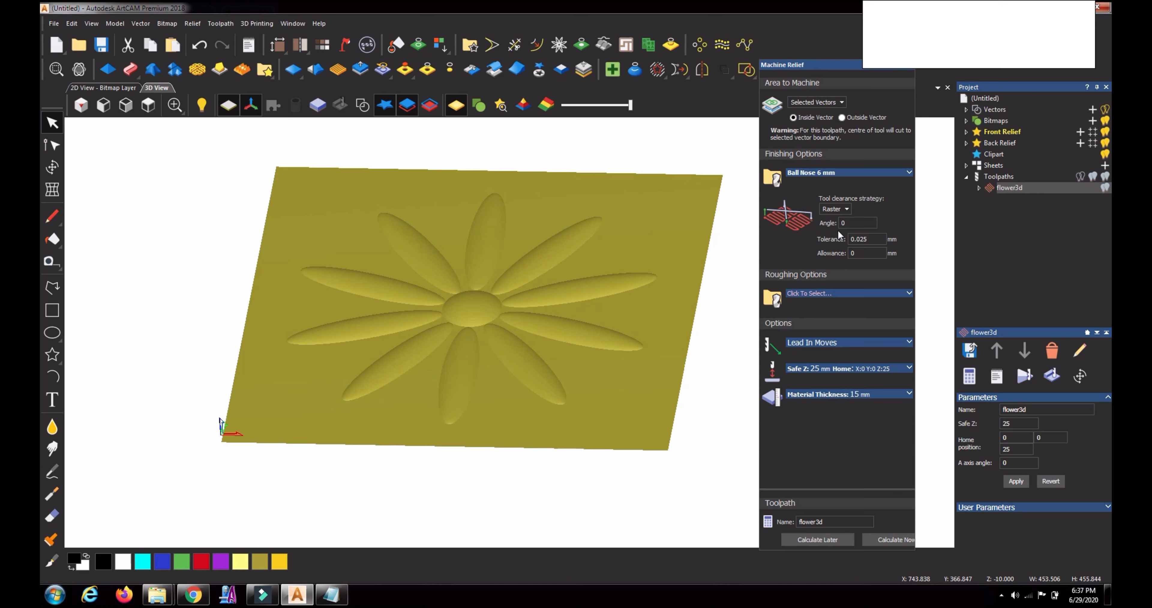
click(822, 173)
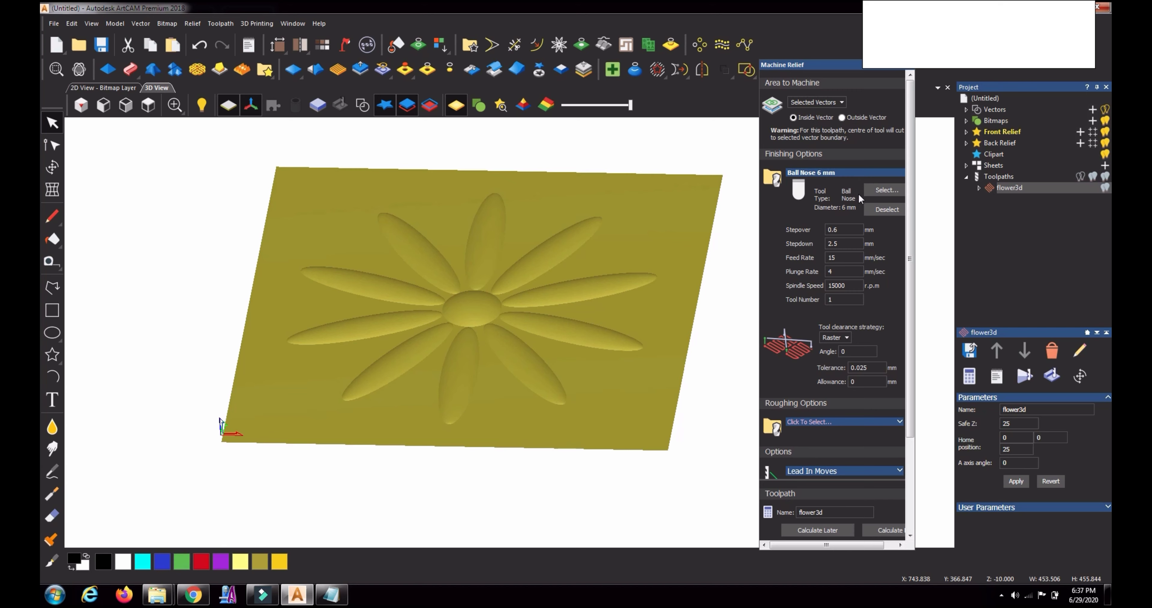
click(877, 190)
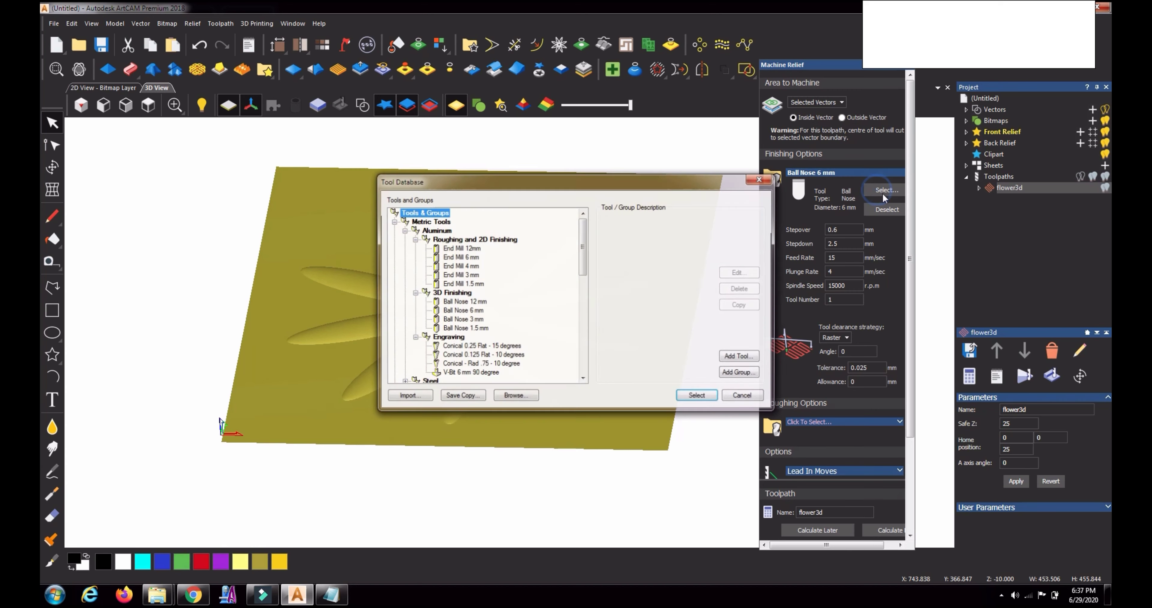
click(473, 302)
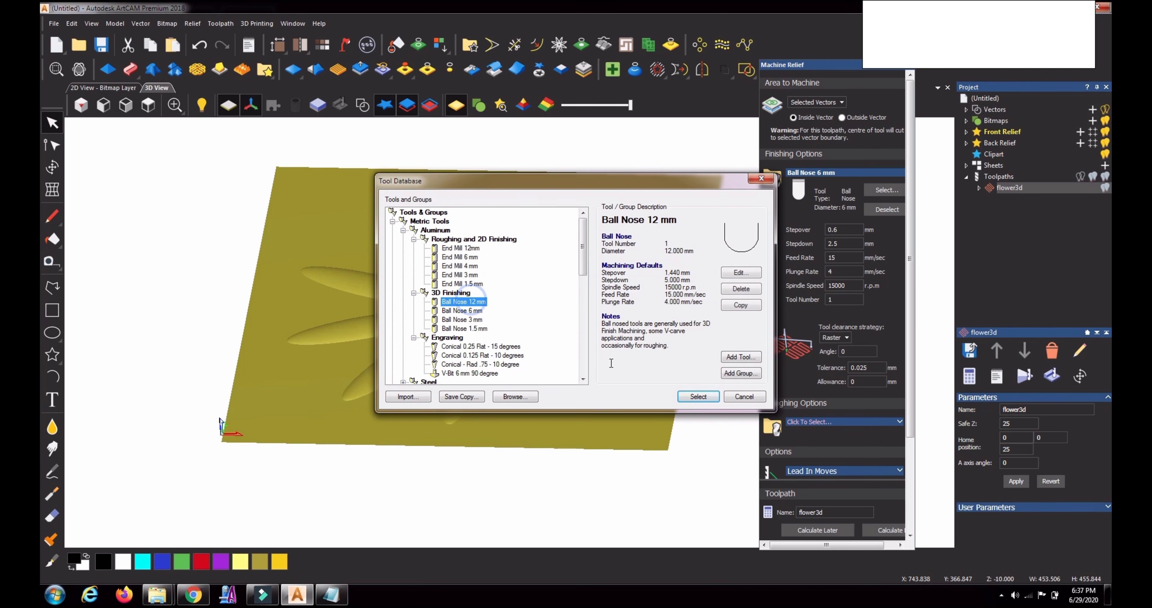
click(698, 396)
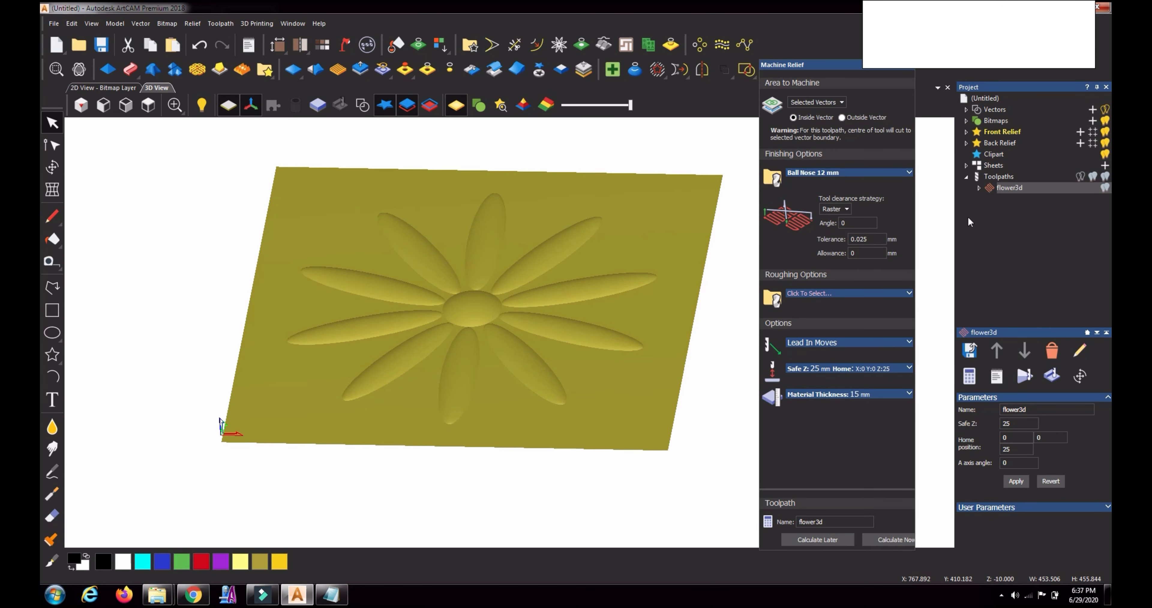
Step: Recalculate the flower3d toolpath immediately and simulate it over the whole model at fast resolution
click(893, 537)
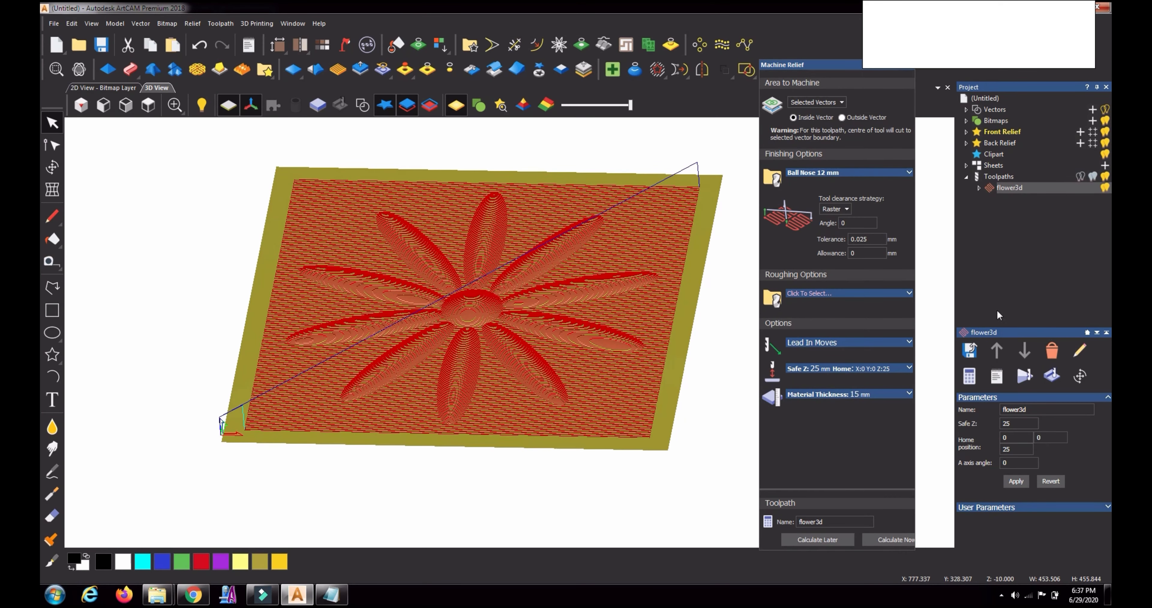
click(1051, 378)
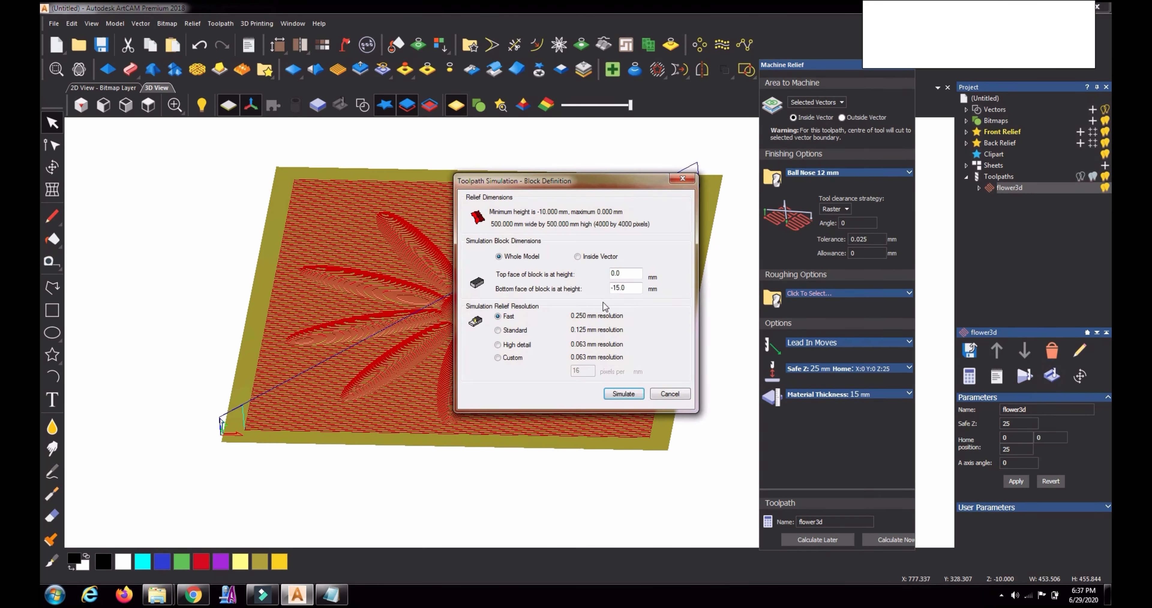
click(622, 393)
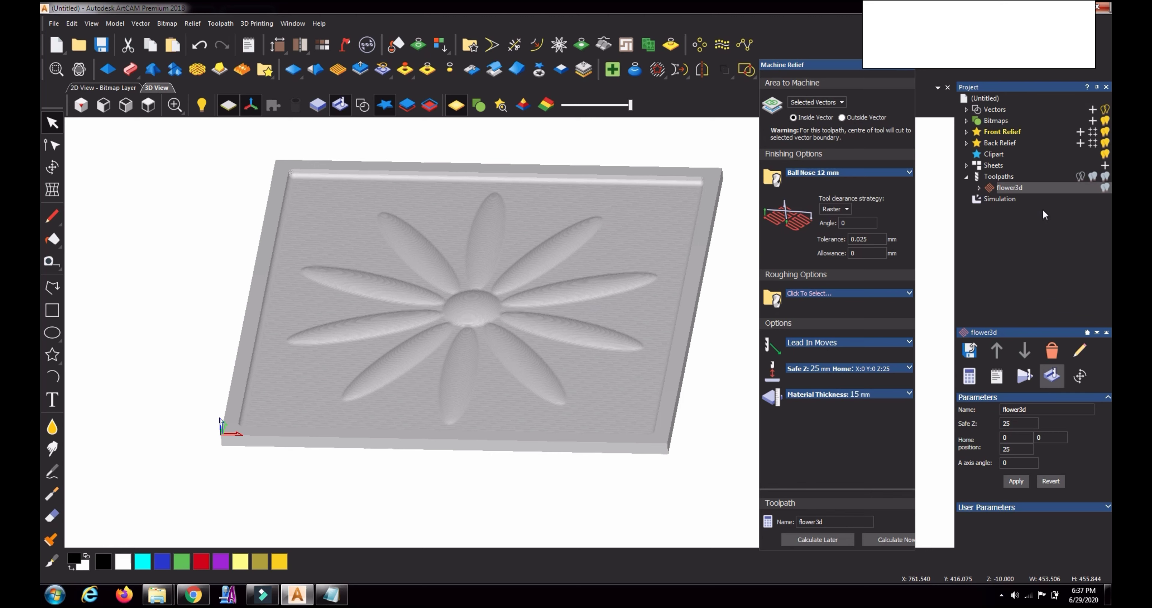
click(969, 348)
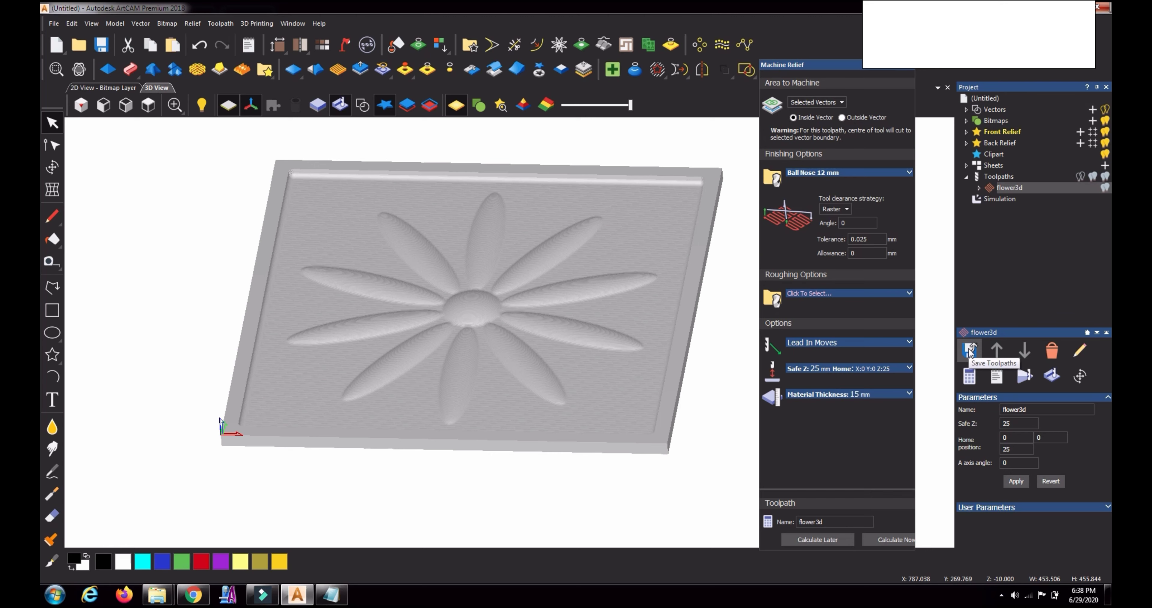